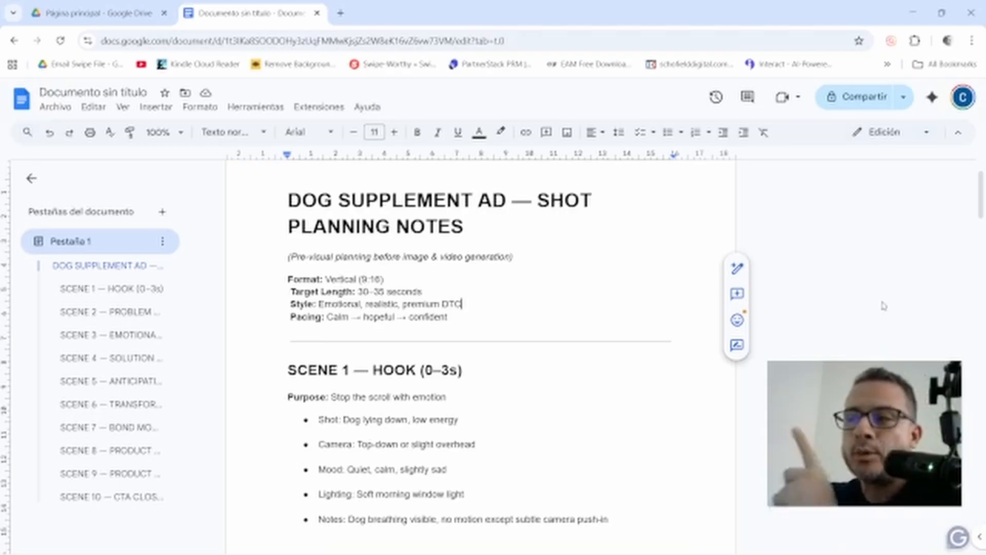
scroll(883, 306, down, 3)
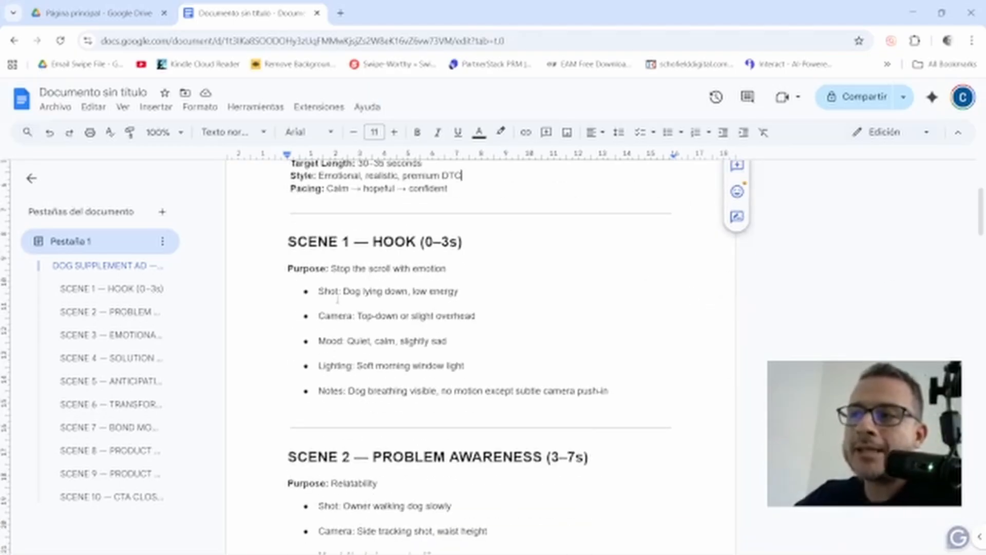
drag(343, 291, 464, 298)
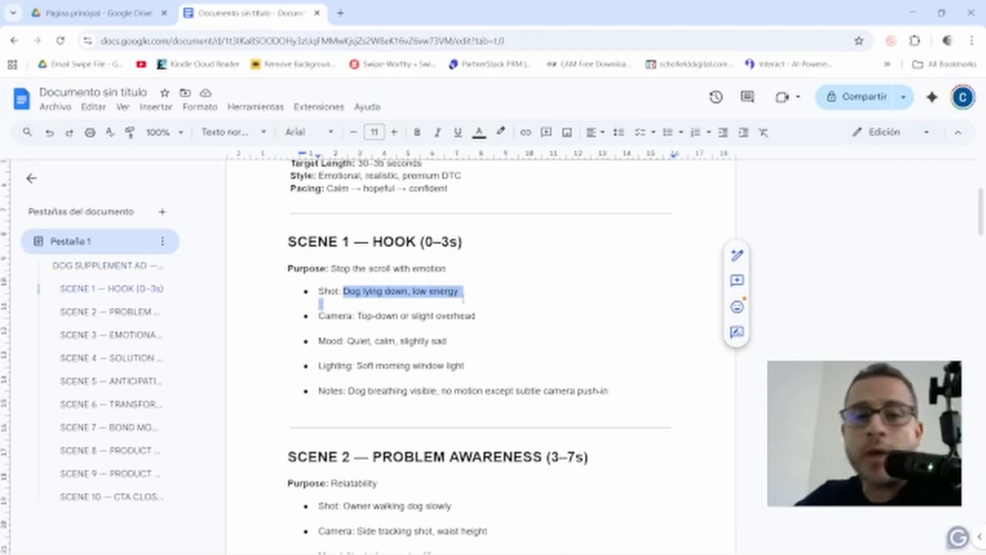
scroll(464, 298, down, 5)
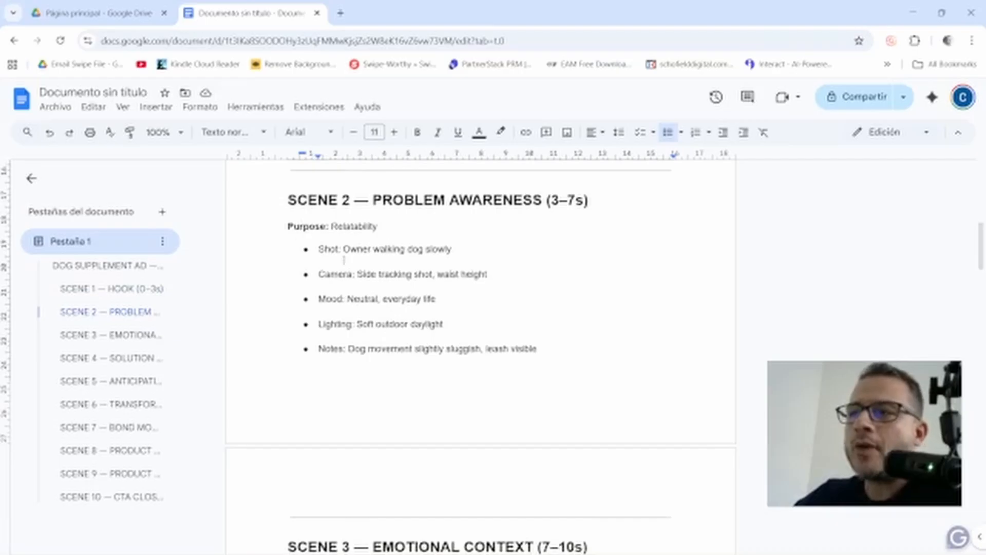
drag(343, 249, 456, 250)
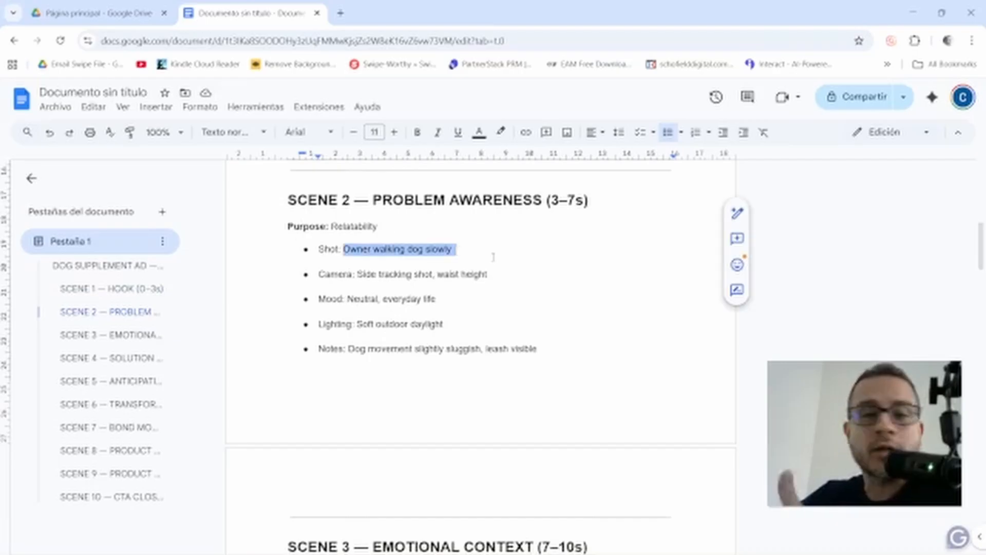
scroll(493, 257, down, 6)
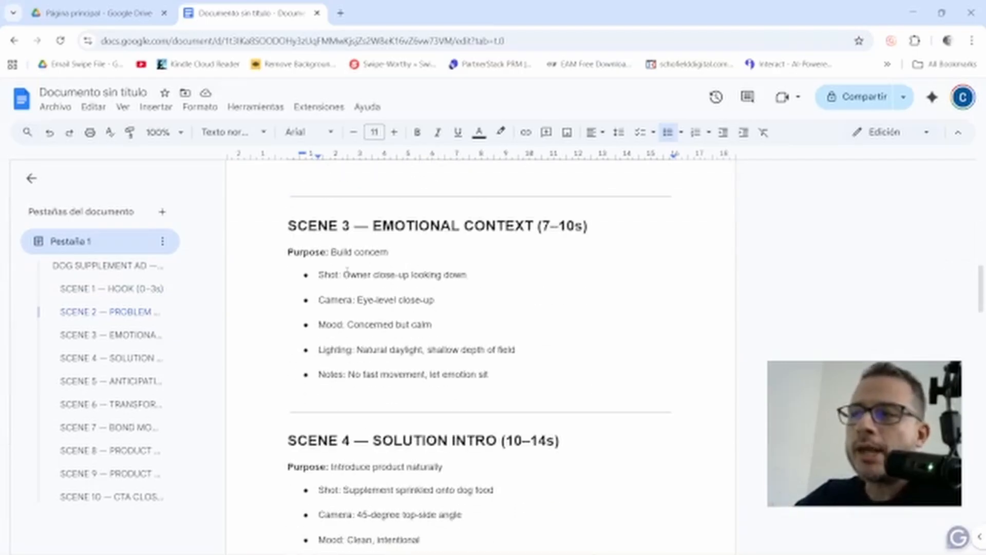
drag(343, 275, 486, 276)
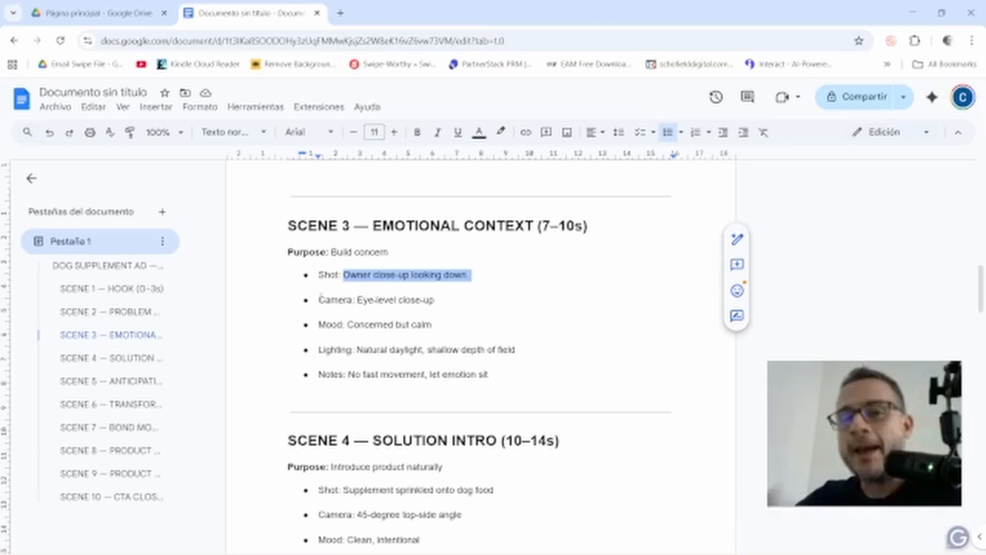
drag(356, 299, 457, 297)
scroll(458, 297, down, 3)
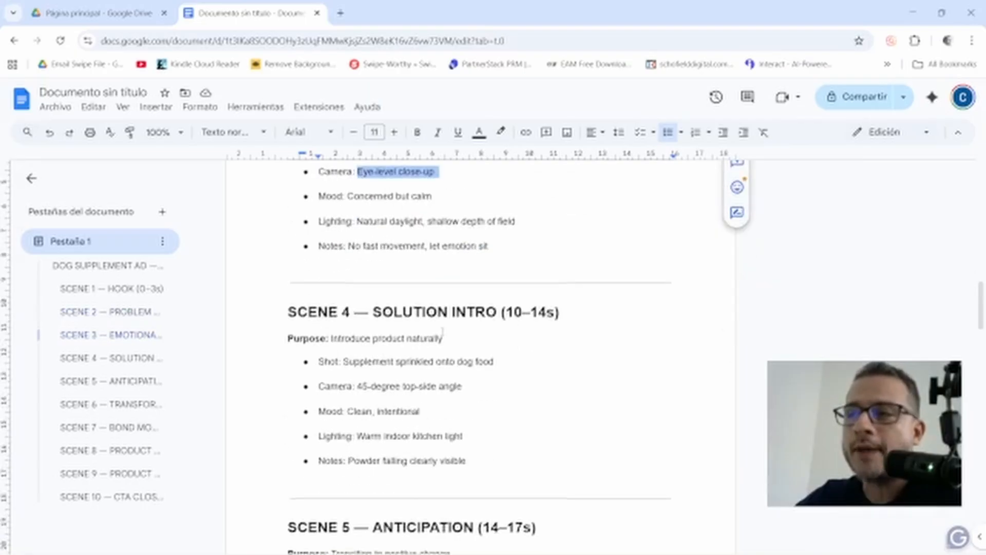
drag(359, 386, 488, 384)
scroll(493, 385, down, 6)
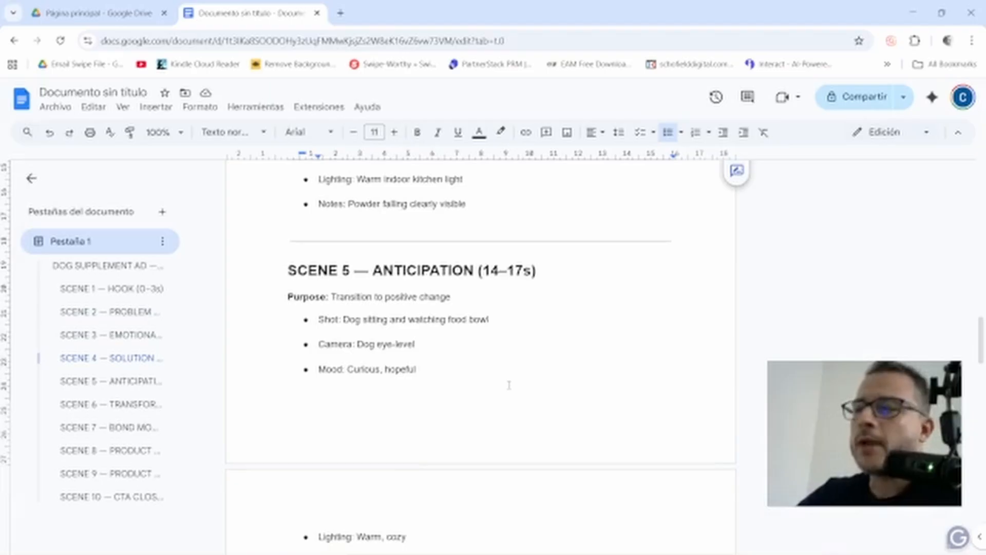
scroll(478, 371, down, 2)
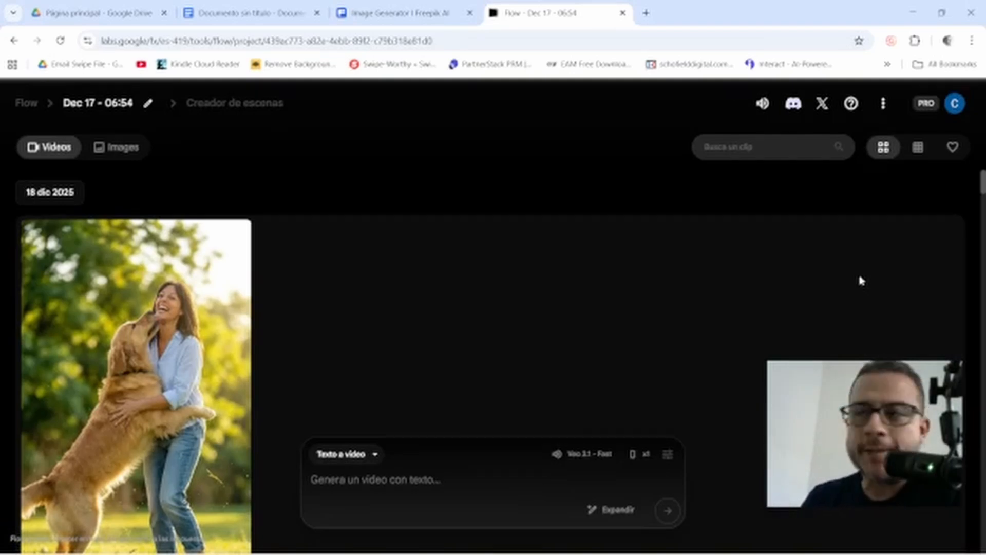
scroll(719, 295, down, 4)
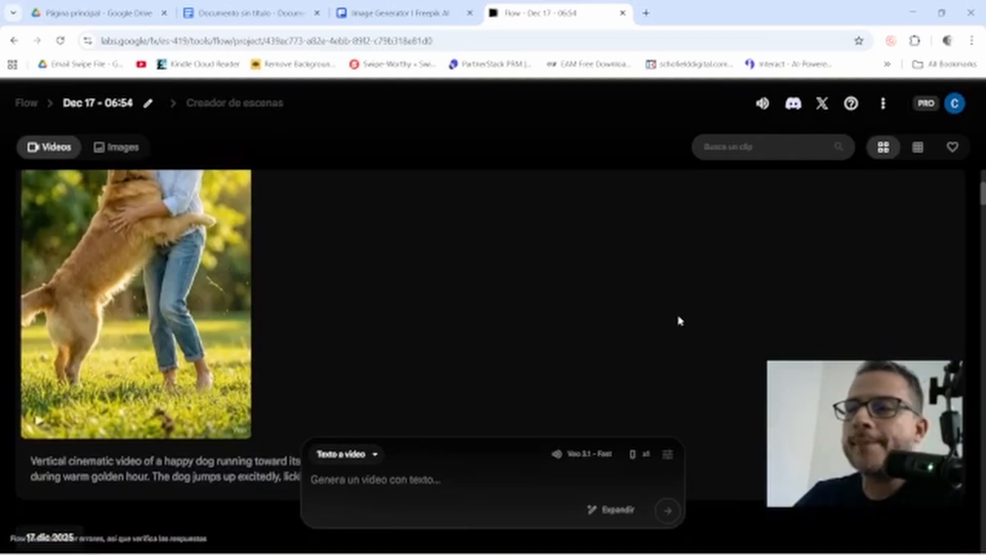
scroll(690, 319, down, 6)
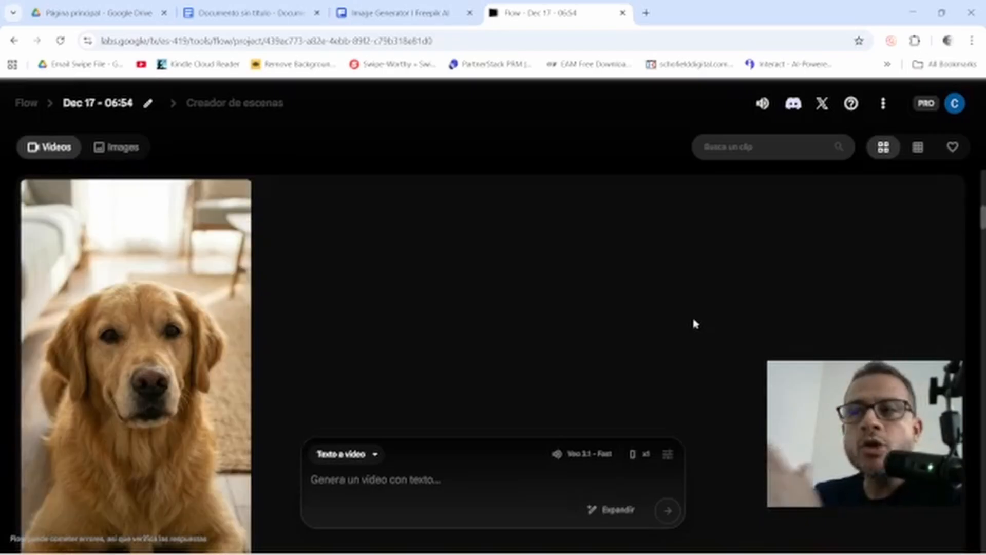
scroll(696, 321, up, 5)
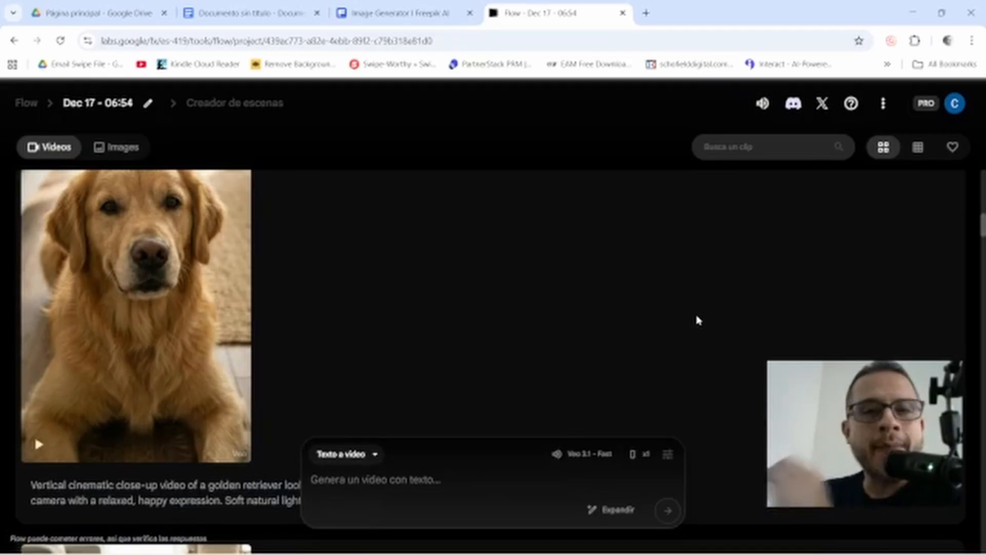
scroll(696, 320, down, 5)
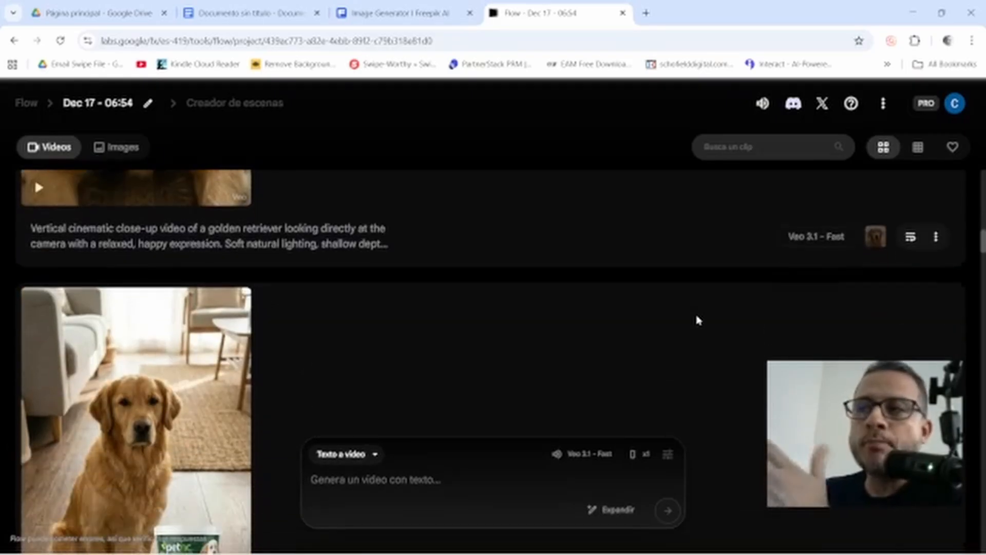
scroll(696, 319, down, 1)
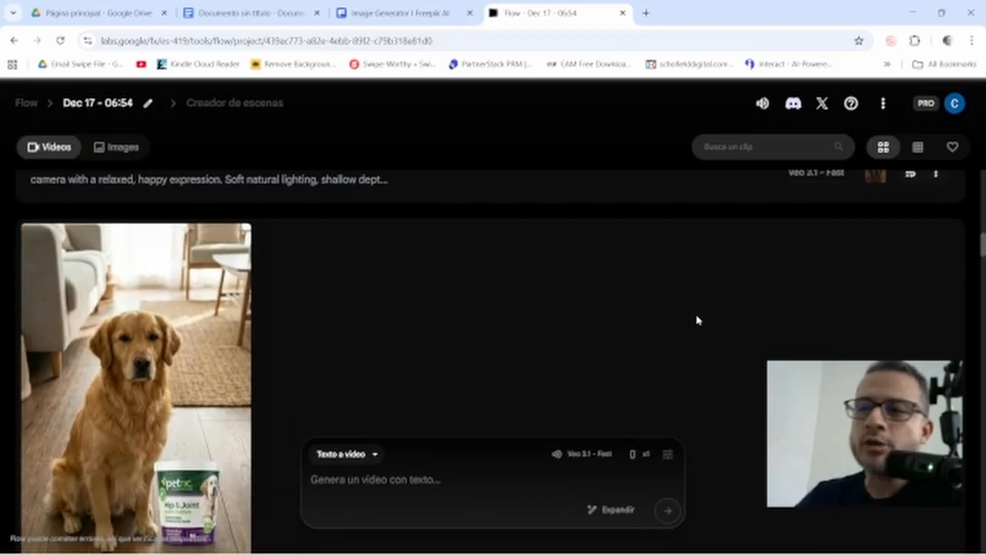
scroll(711, 295, down, 2)
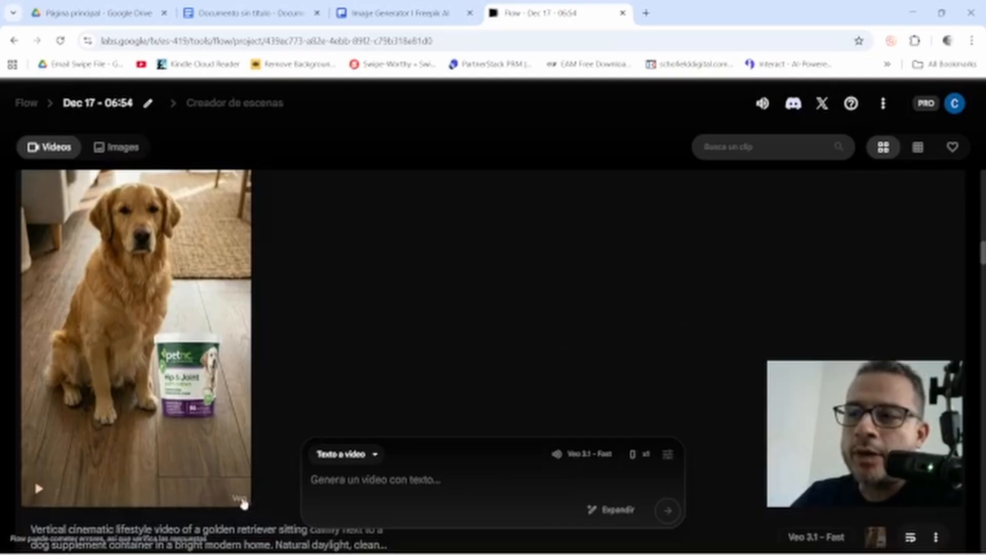
mouse_move(240, 504)
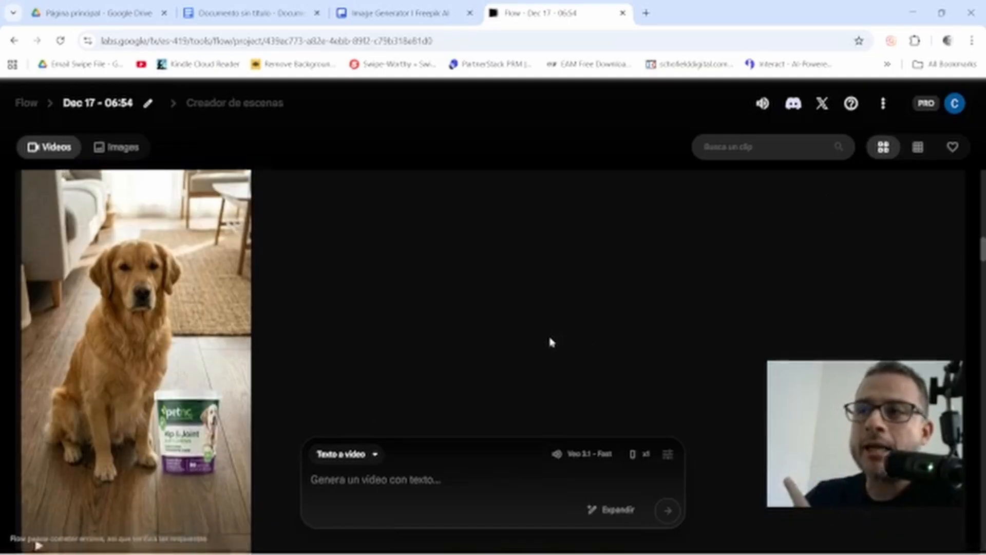
scroll(548, 333, down, 7)
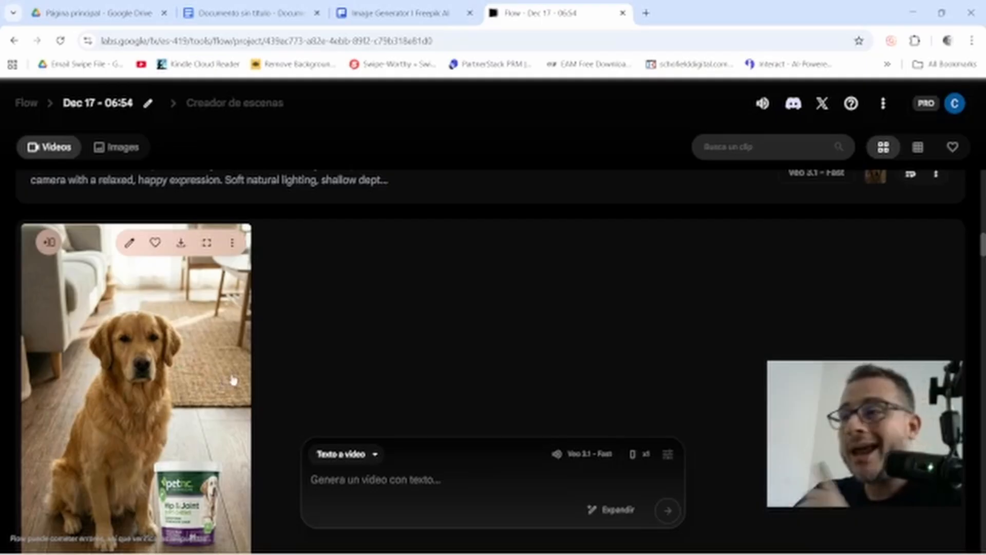
scroll(227, 377, up, 11)
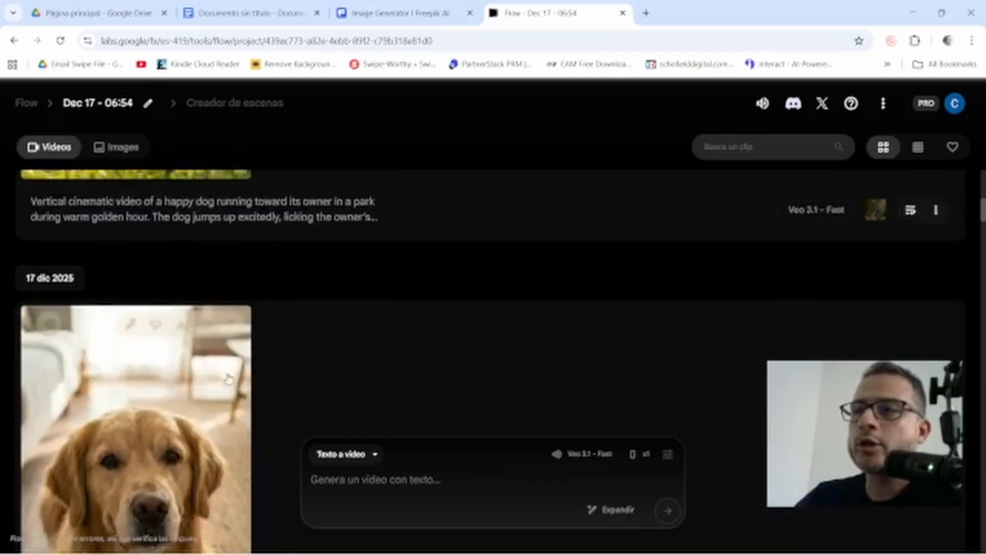
scroll(227, 377, down, 19)
scroll(220, 385, down, 11)
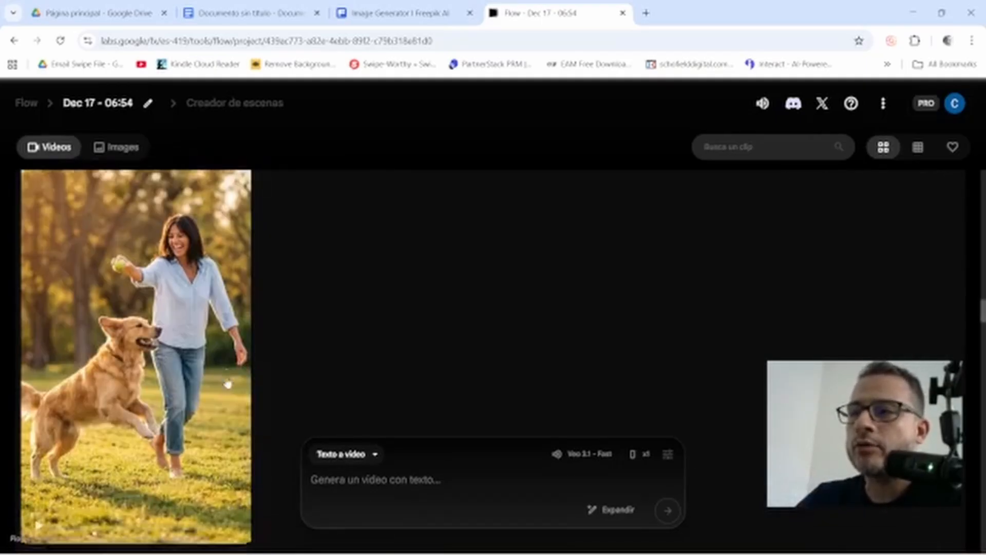
scroll(221, 385, up, 3)
scroll(220, 385, down, 3)
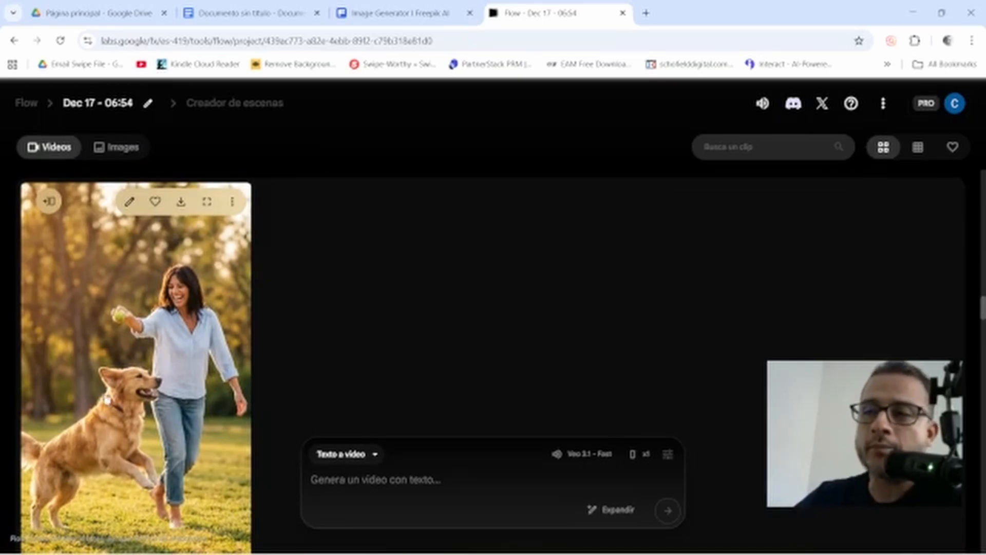
scroll(143, 437, down, 1)
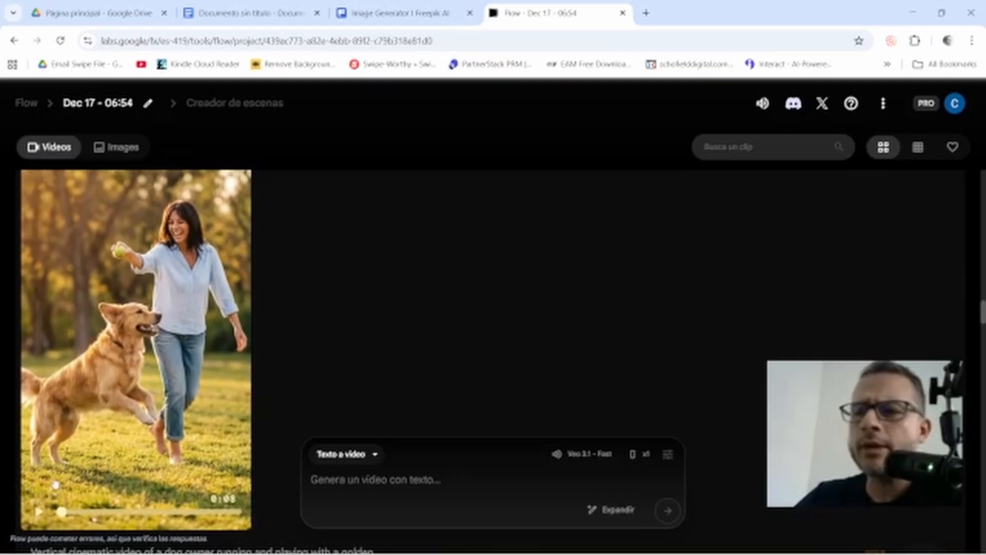
click(42, 512)
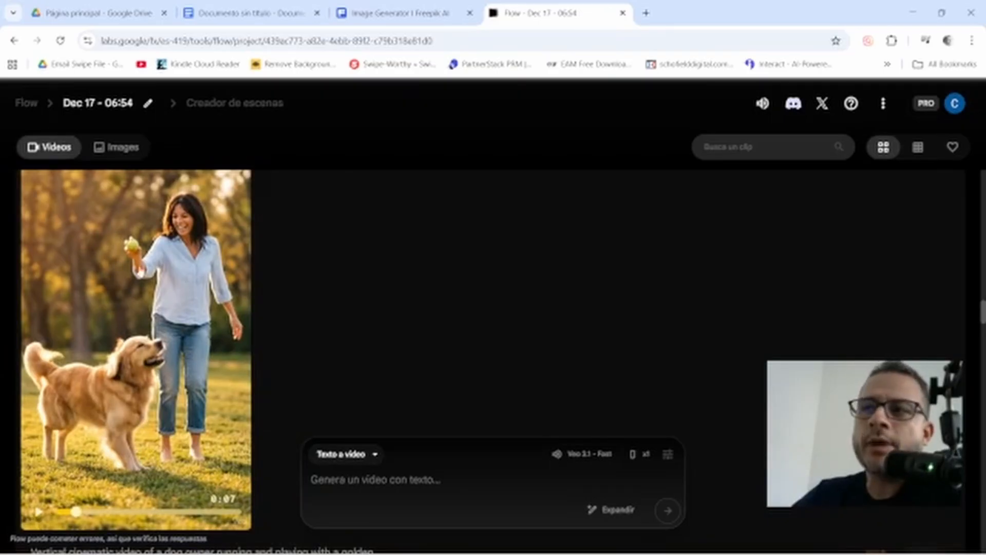
scroll(143, 421, down, 1)
scroll(143, 421, up, 1)
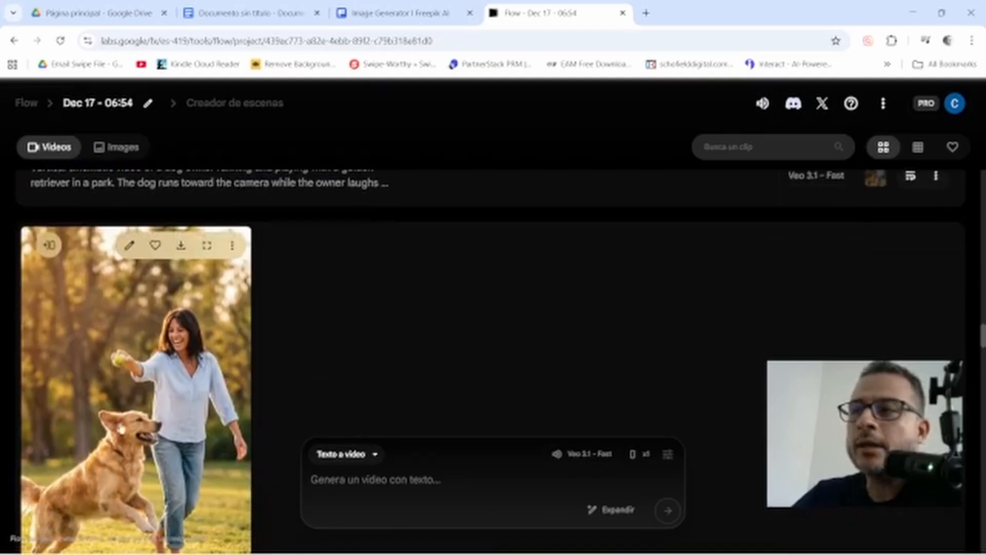
scroll(172, 375, down, 1)
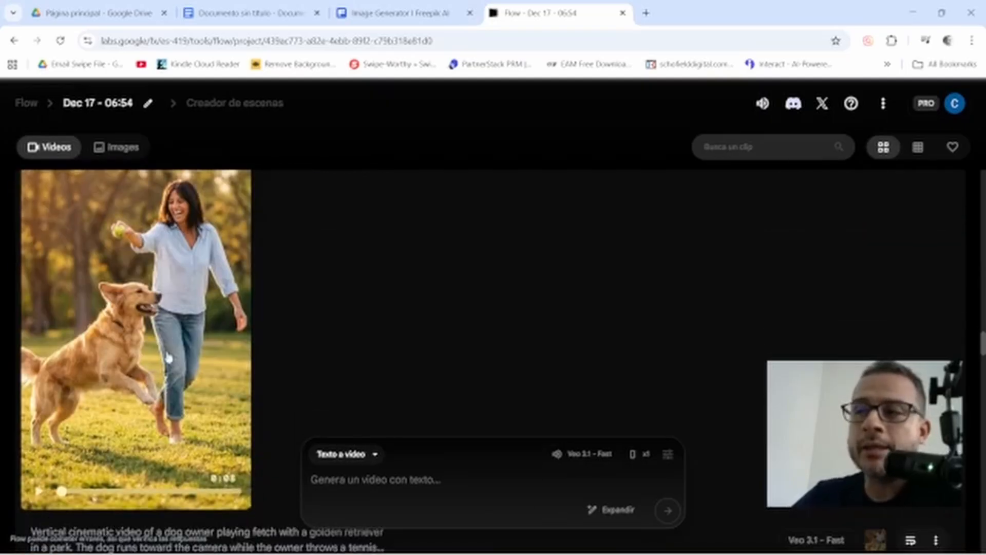
scroll(154, 378, down, 2)
scroll(149, 380, up, 1)
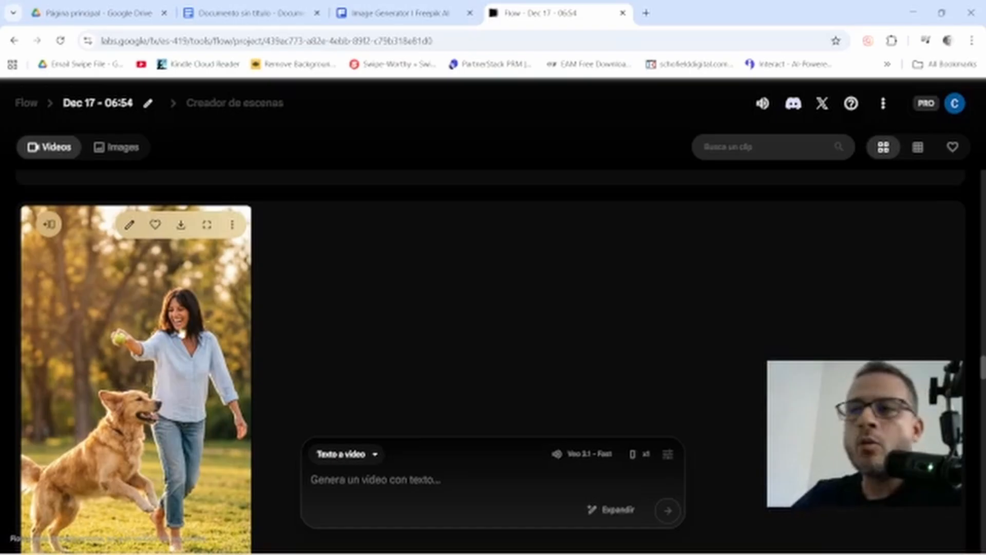
scroll(327, 267, down, 3)
scroll(318, 295, down, 8)
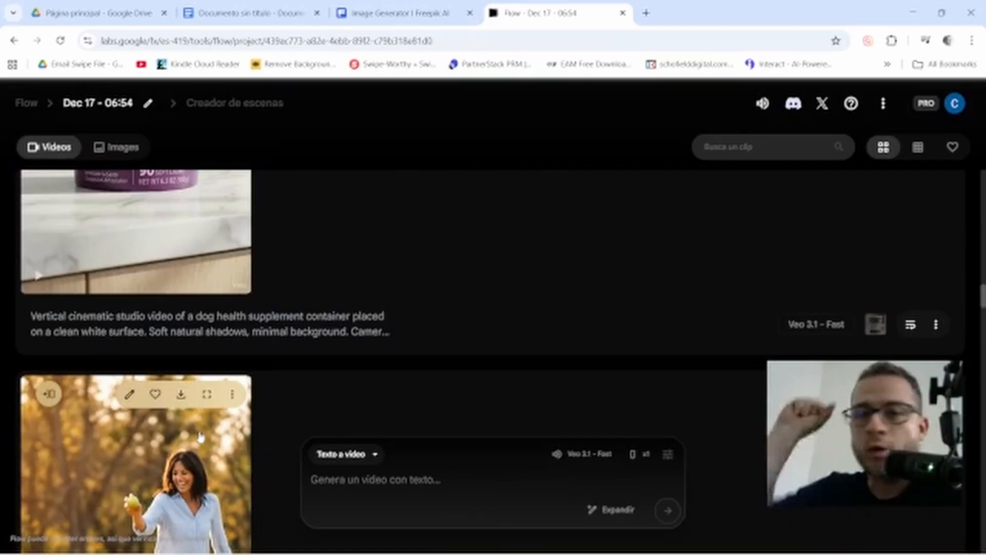
scroll(319, 336, up, 15)
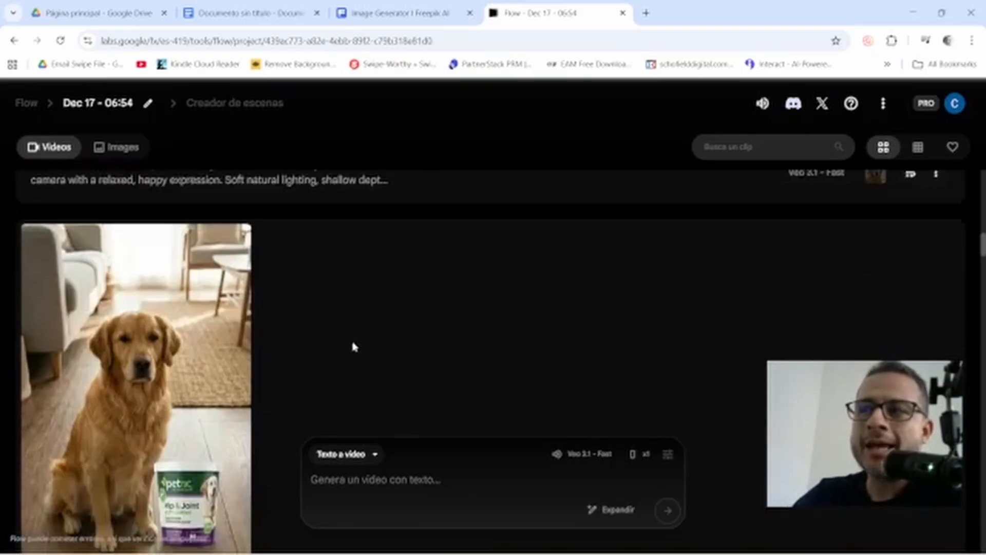
mouse_move(126, 390)
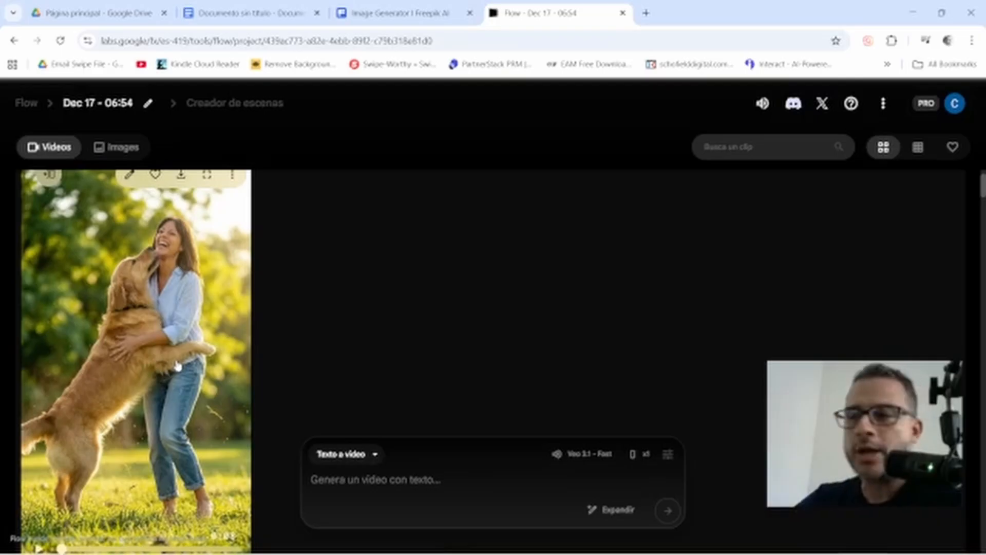
scroll(102, 425, down, 1)
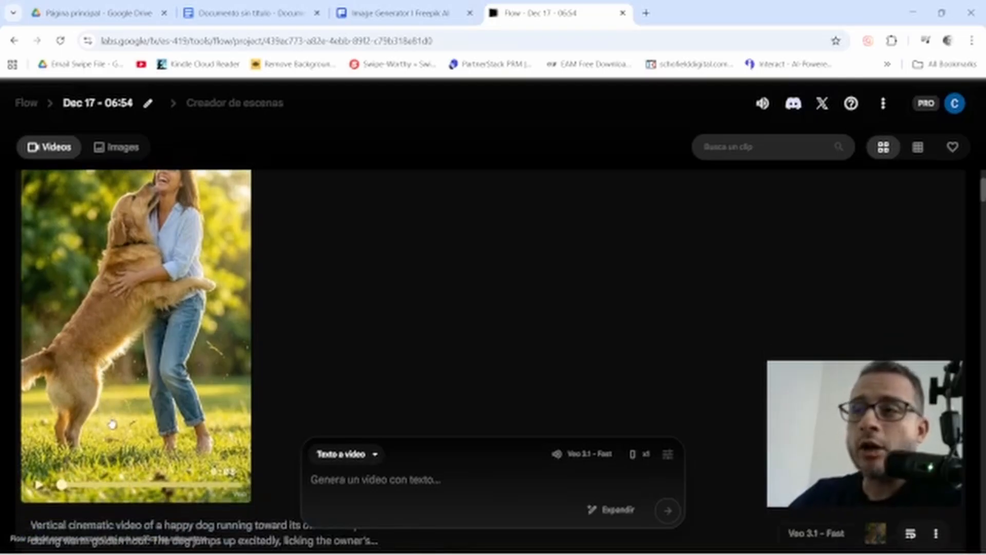
click(38, 484)
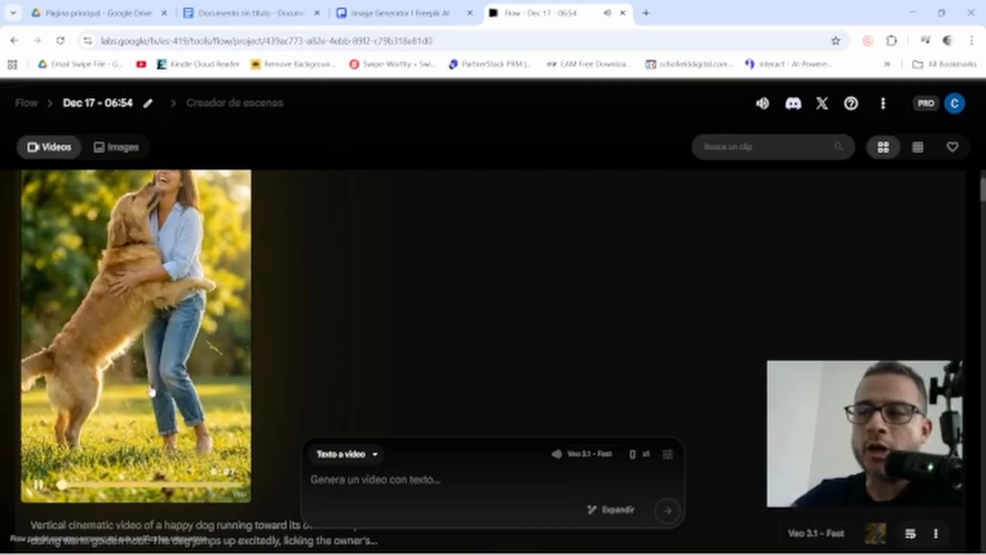
Stop the clip preview, check the Texto a video modes, and switch to Freepik's Image Generator
click(36, 478)
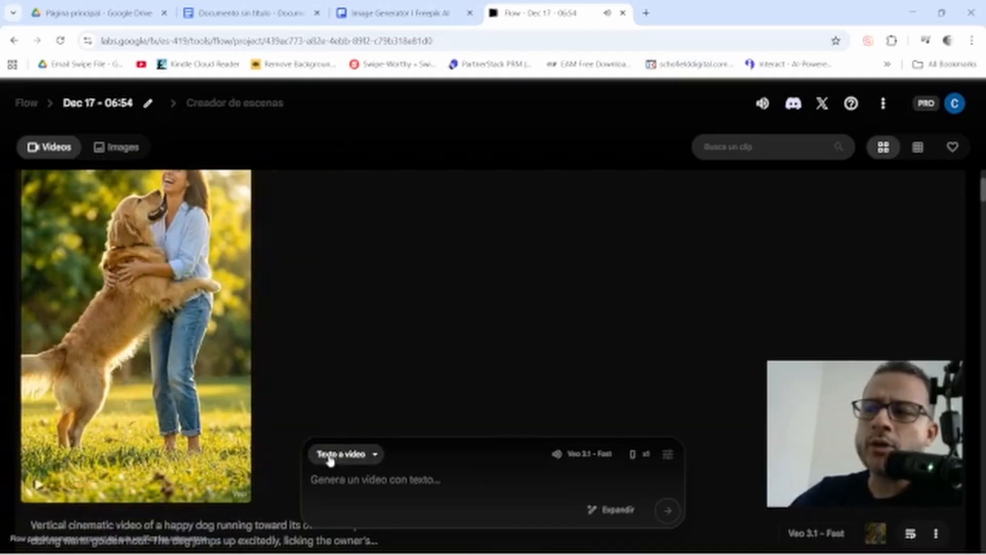
click(362, 457)
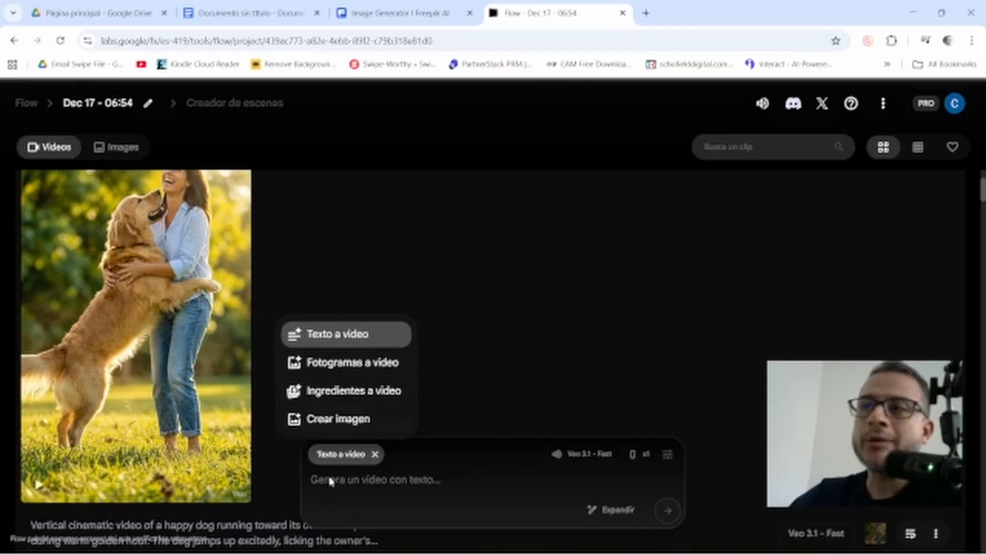
click(392, 6)
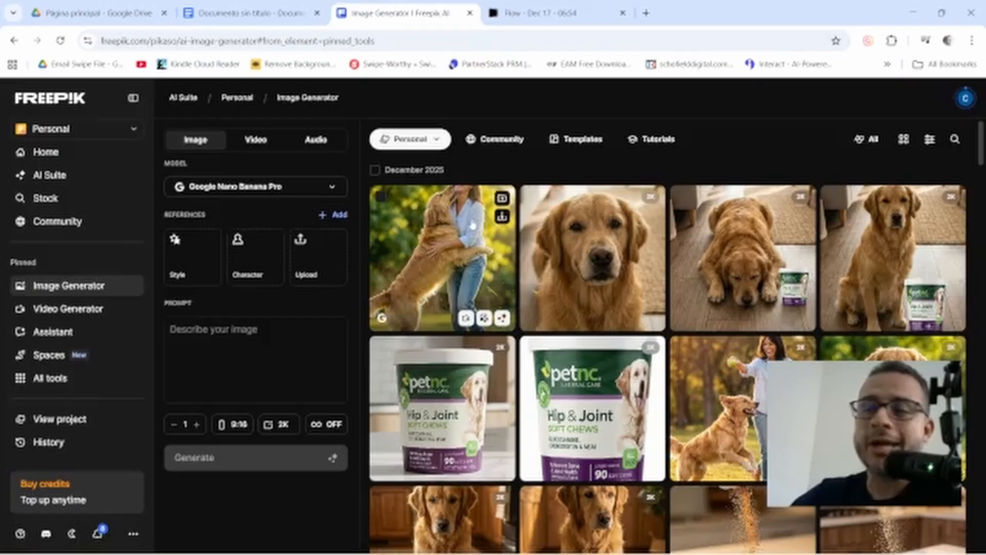
Return to the Flow - Dec 17 project tab with the generated dog clips
click(537, 12)
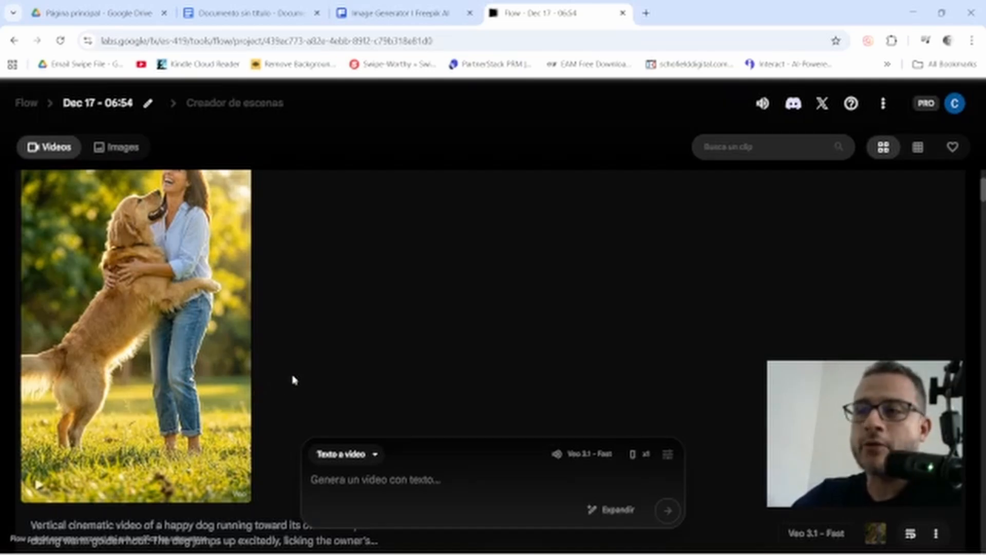
Open the Texto a video mode menu before moving to the Dog Supplement Ad V1 copy timeline in Resolve
click(363, 455)
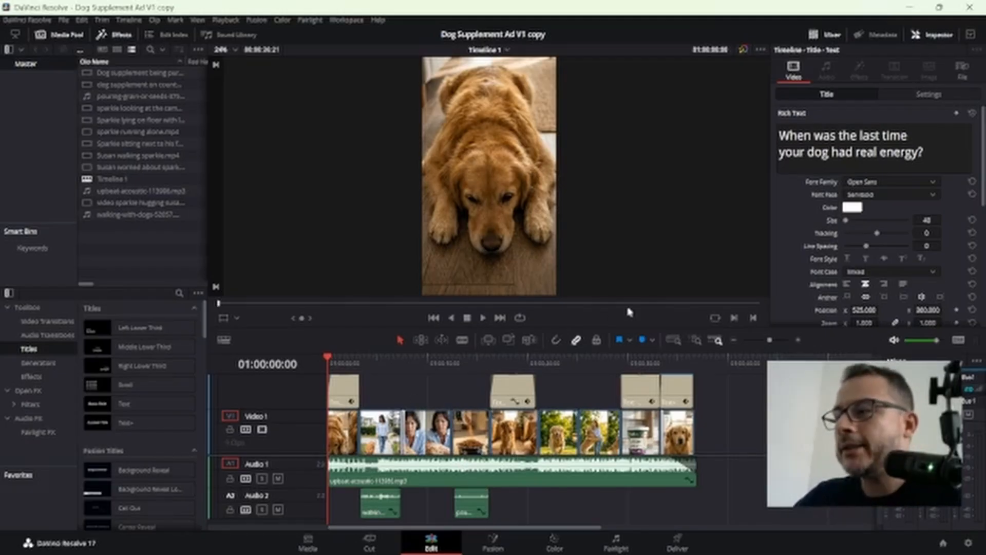
key(space)
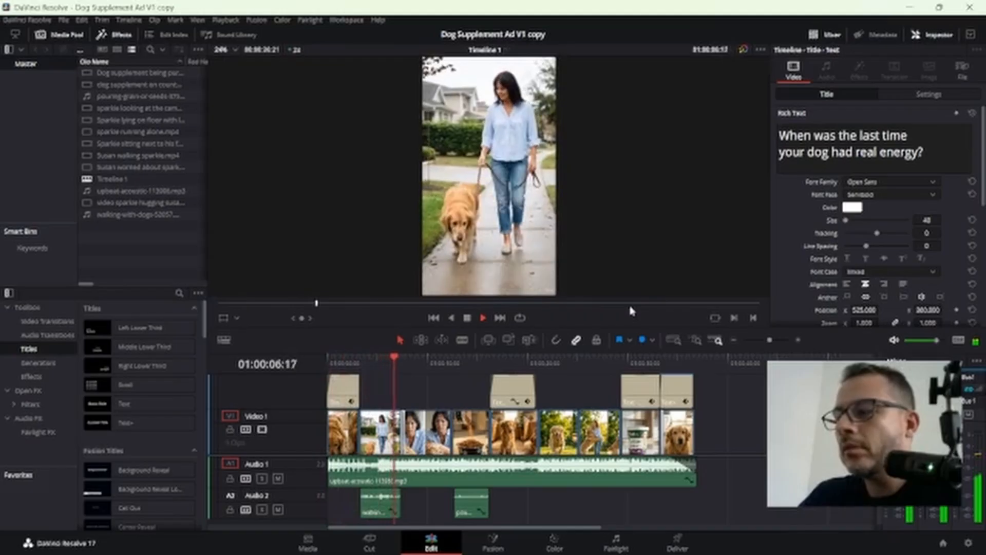
key(space)
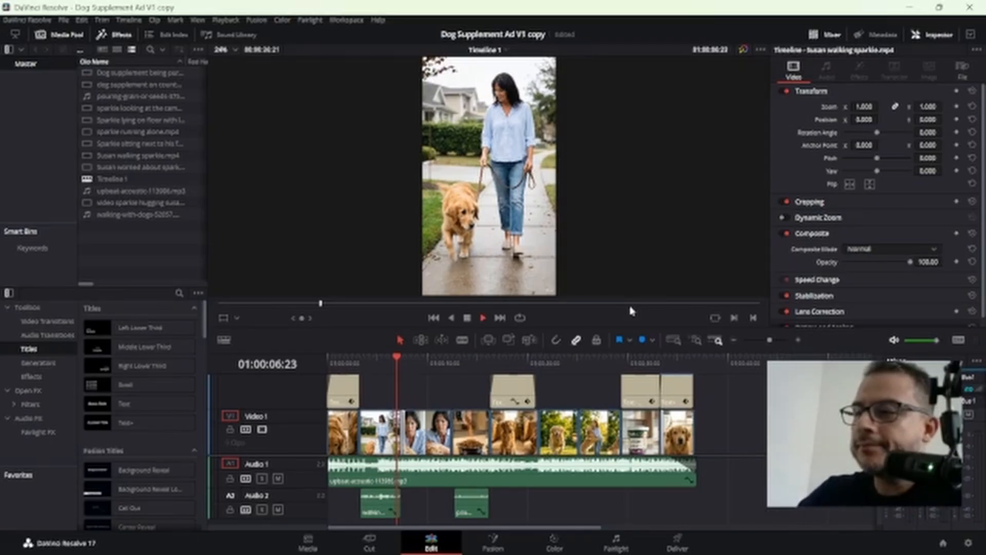
key(space)
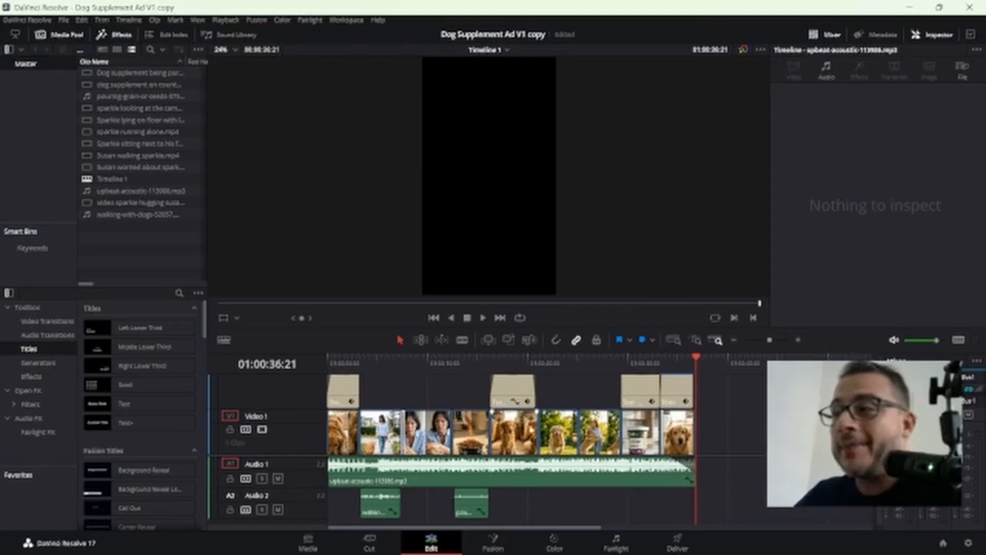
drag(695, 363, 314, 362)
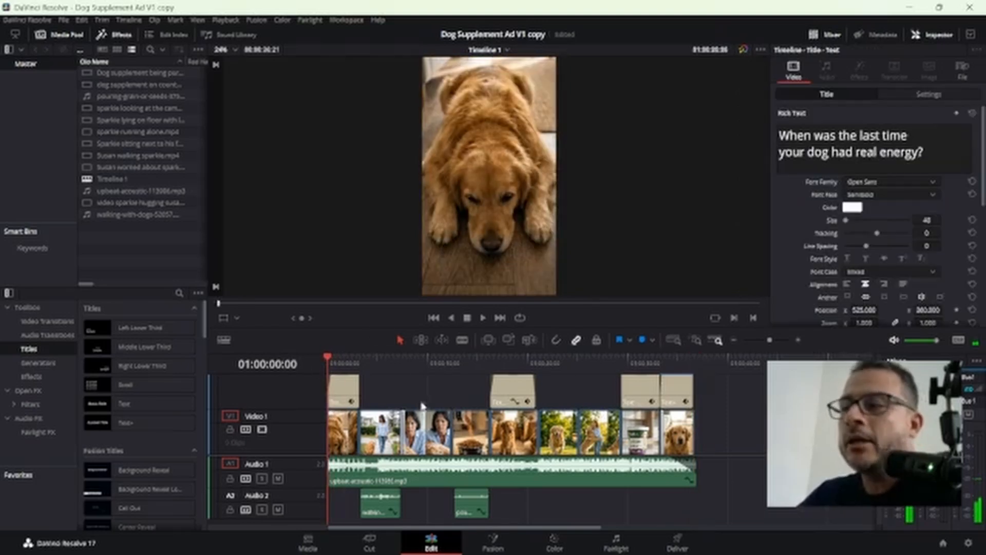